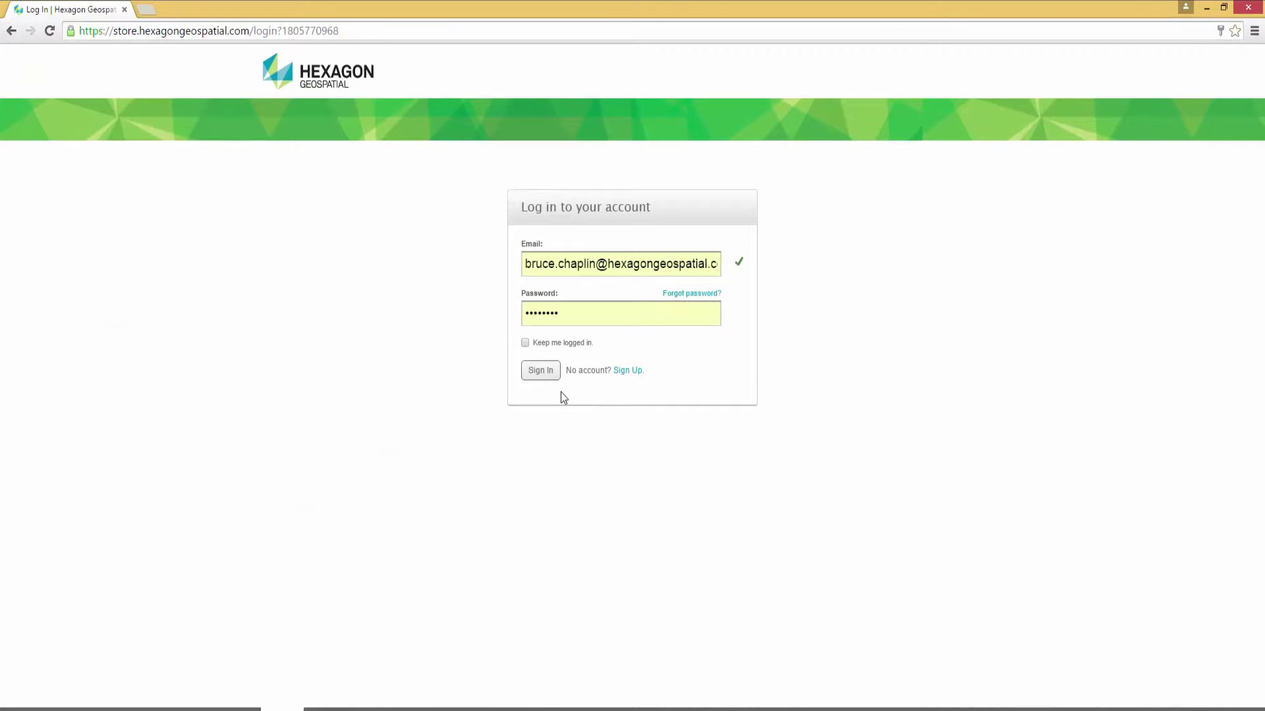
Sign in to the Hexagon Geospatial Store and launch the GeoApp.UAS app from MyApps
{"action": "left_click", "coordinate": [539, 370]}
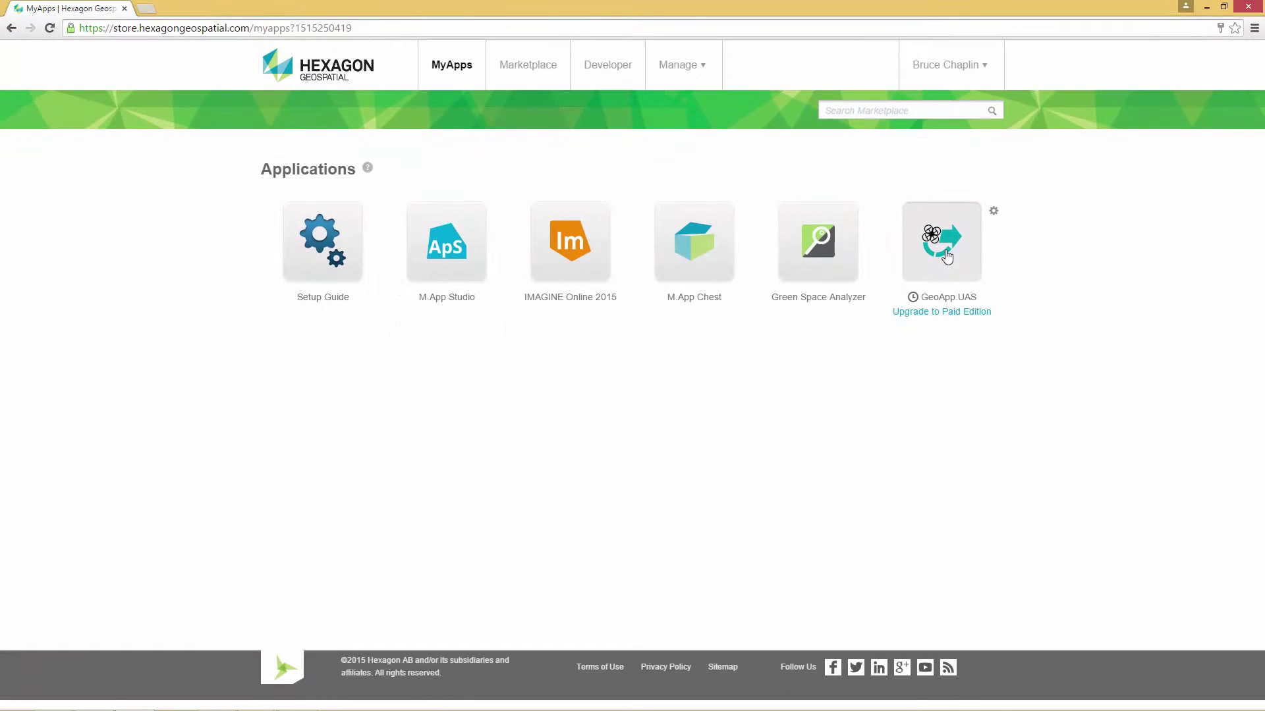
{"action": "left_click", "coordinate": [945, 252]}
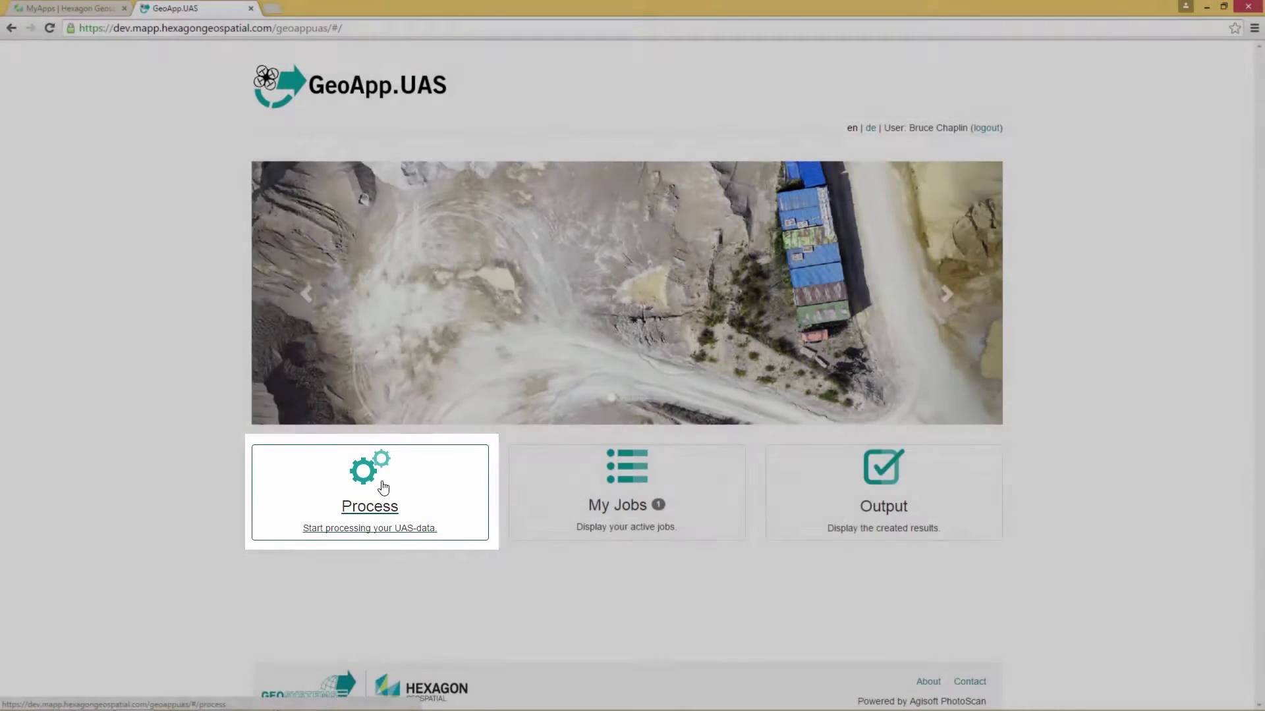
Start a new job using the gravel-pit-data folder as input and review its 15 image previews
{"action": "left_click", "coordinate": [382, 486]}
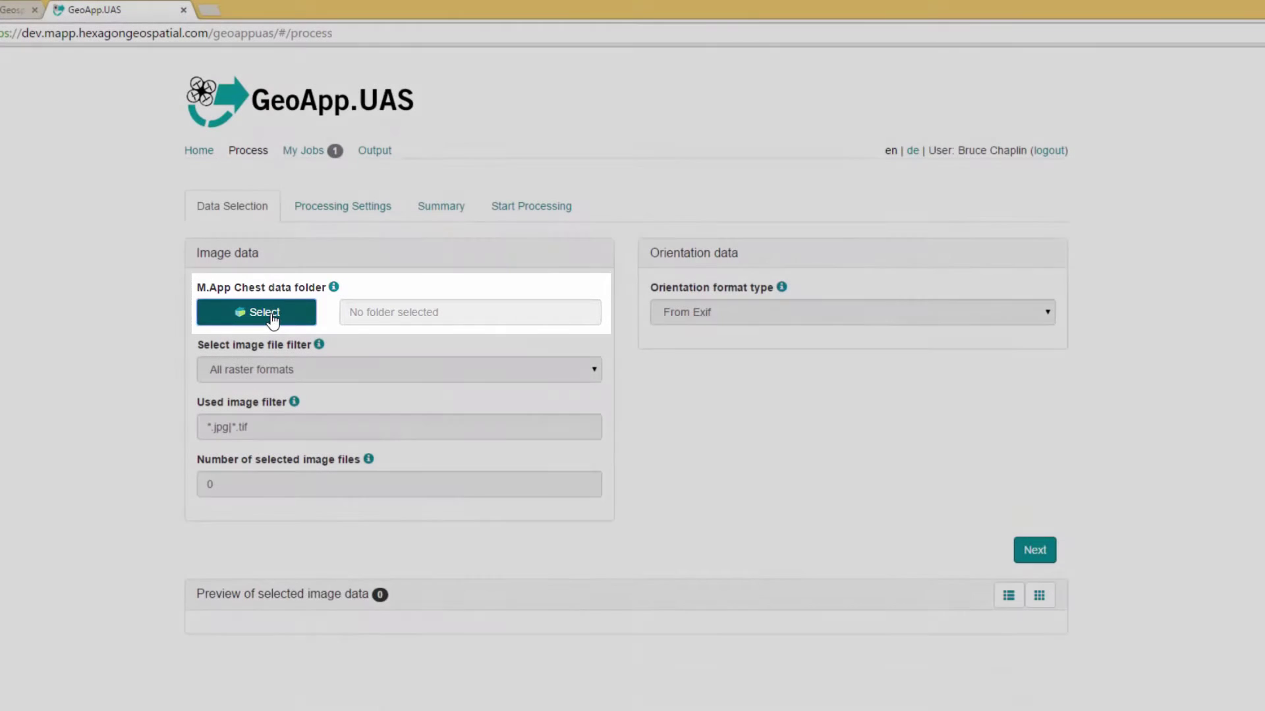
{"action": "left_click", "coordinate": [273, 315]}
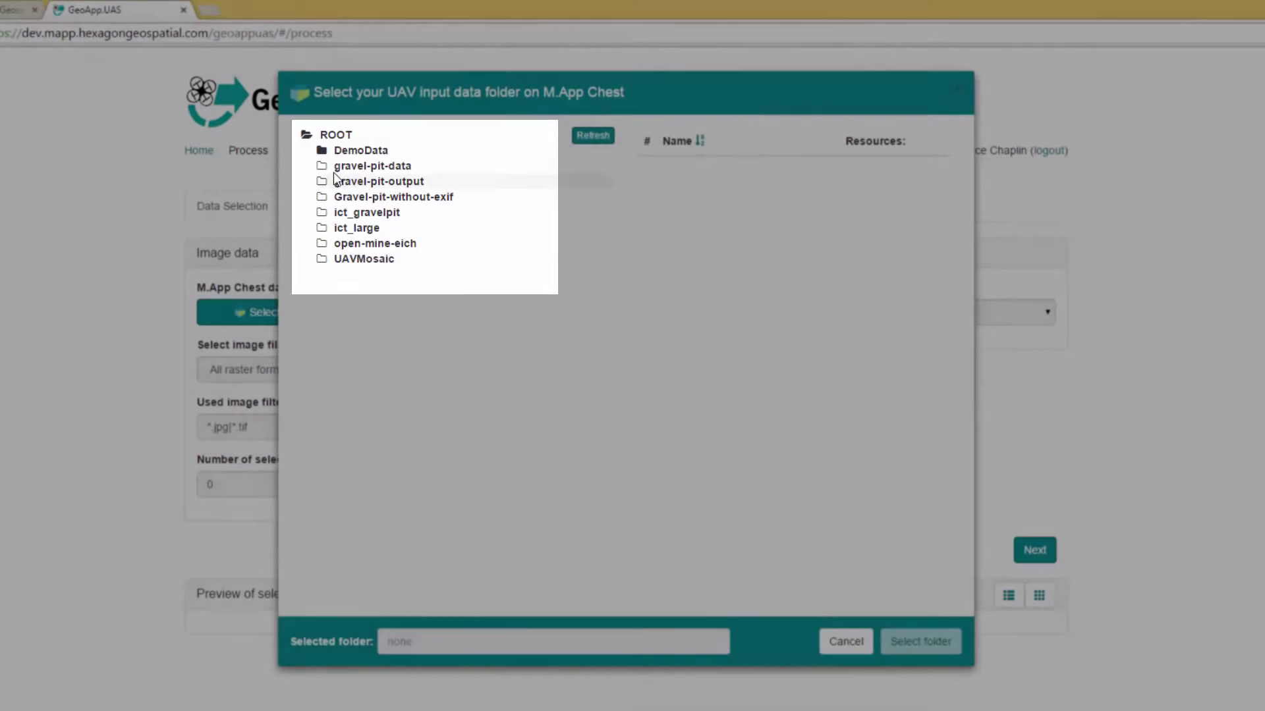
{"action": "left_click", "coordinate": [337, 167]}
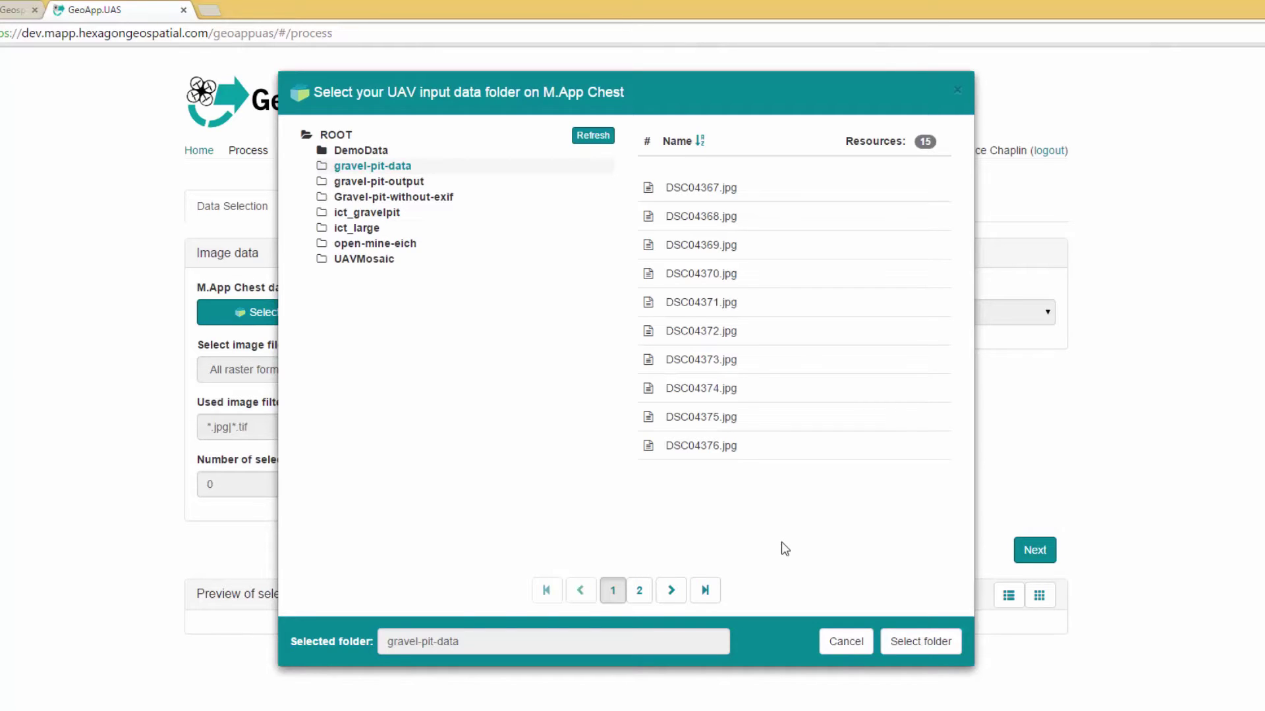
{"action": "left_click", "coordinate": [917, 647]}
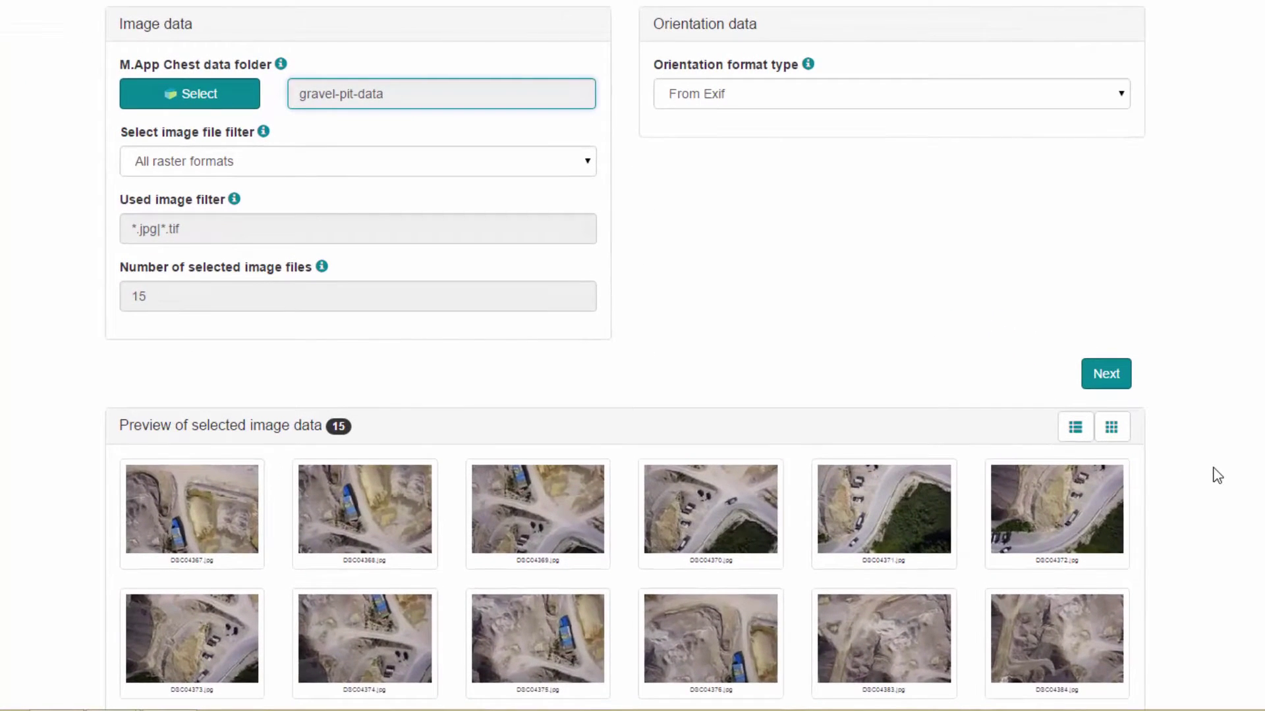
{"action": "scroll", "coordinate": [1163, 494], "scroll_direction": "down", "scroll_amount": 4}
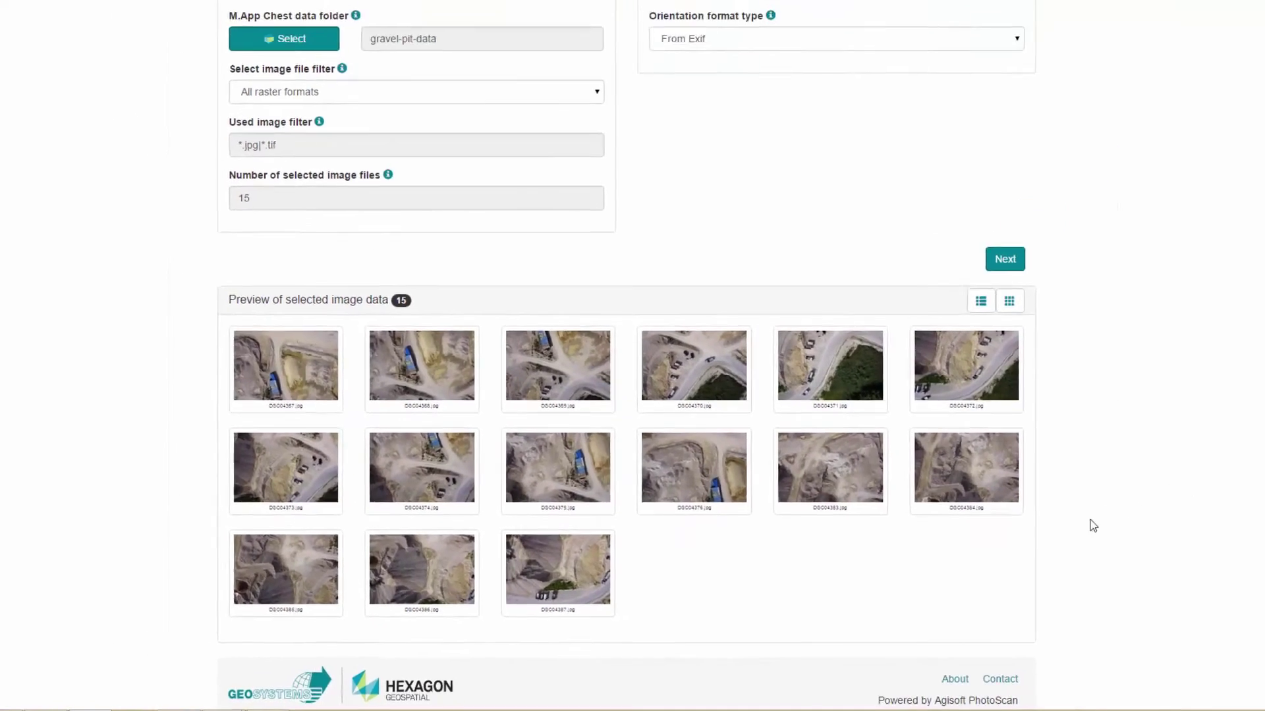
{"action": "scroll", "coordinate": [1215, 474], "scroll_direction": "up", "scroll_amount": 3}
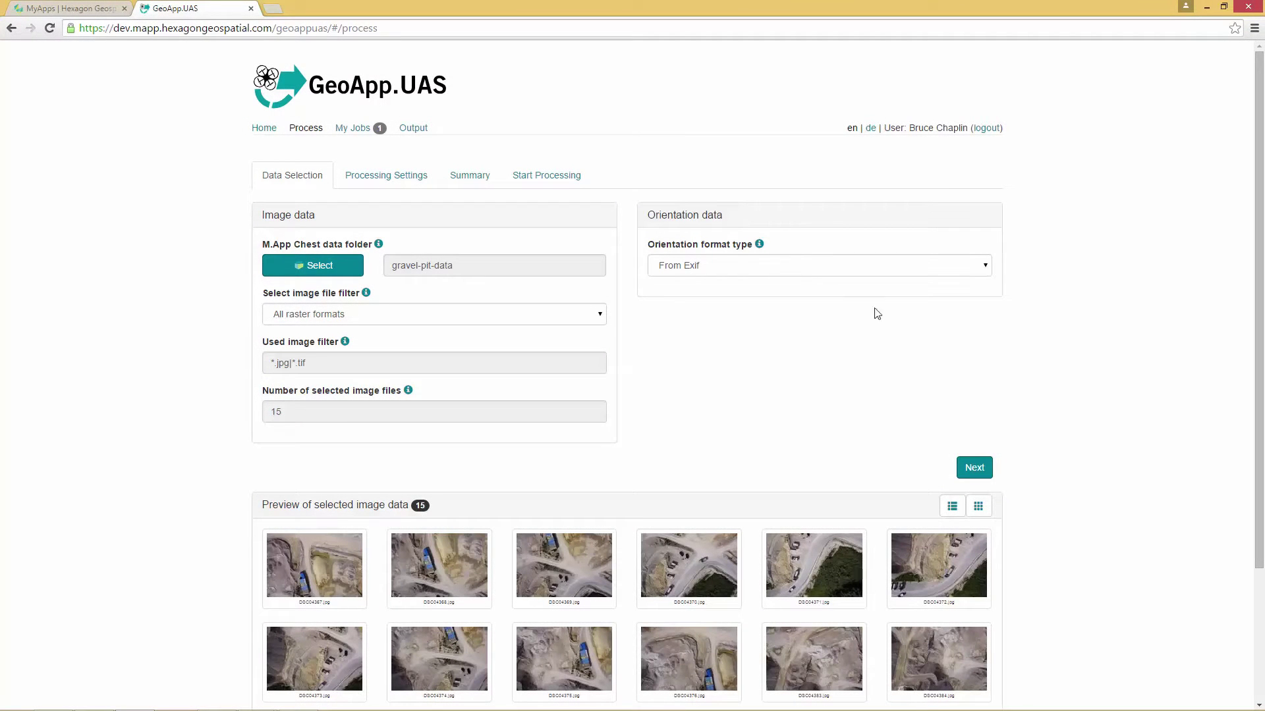
Export the ortho mosaic as Mosaic in ECW format to the gravel-pit-output folder
{"action": "left_click", "coordinate": [973, 467]}
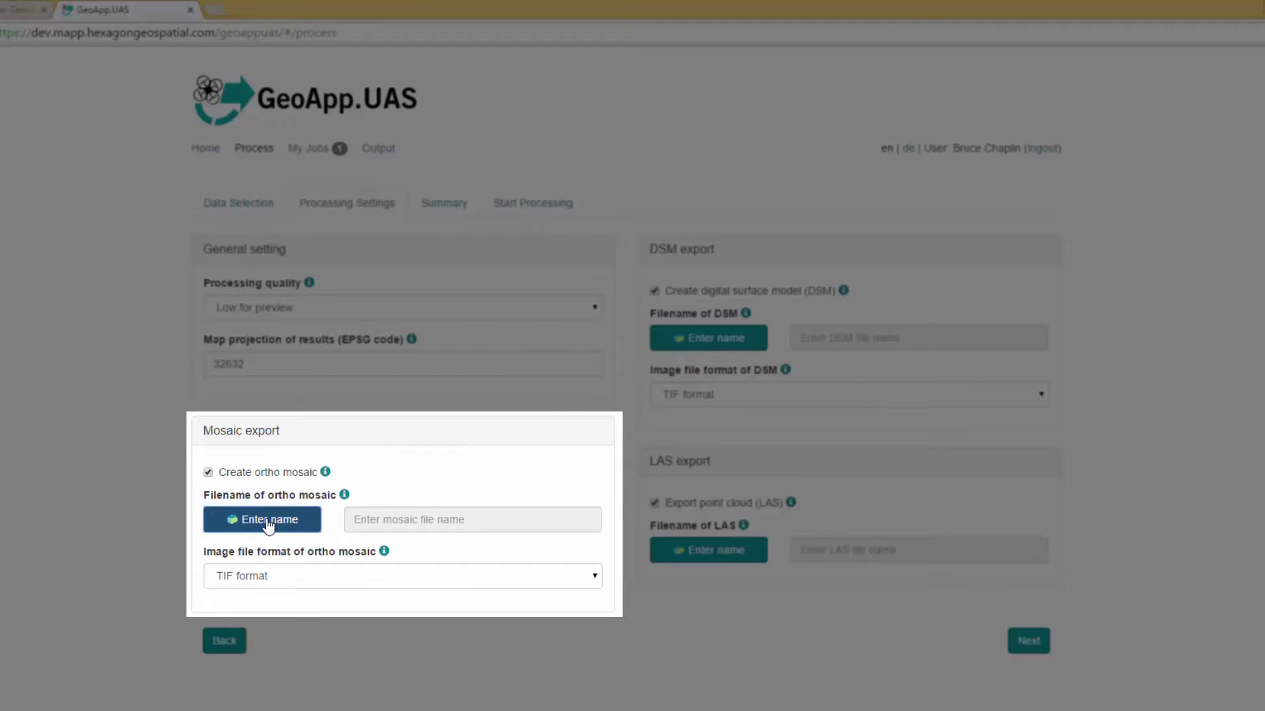
{"action": "left_click", "coordinate": [267, 521]}
{"action": "left_click", "coordinate": [410, 182]}
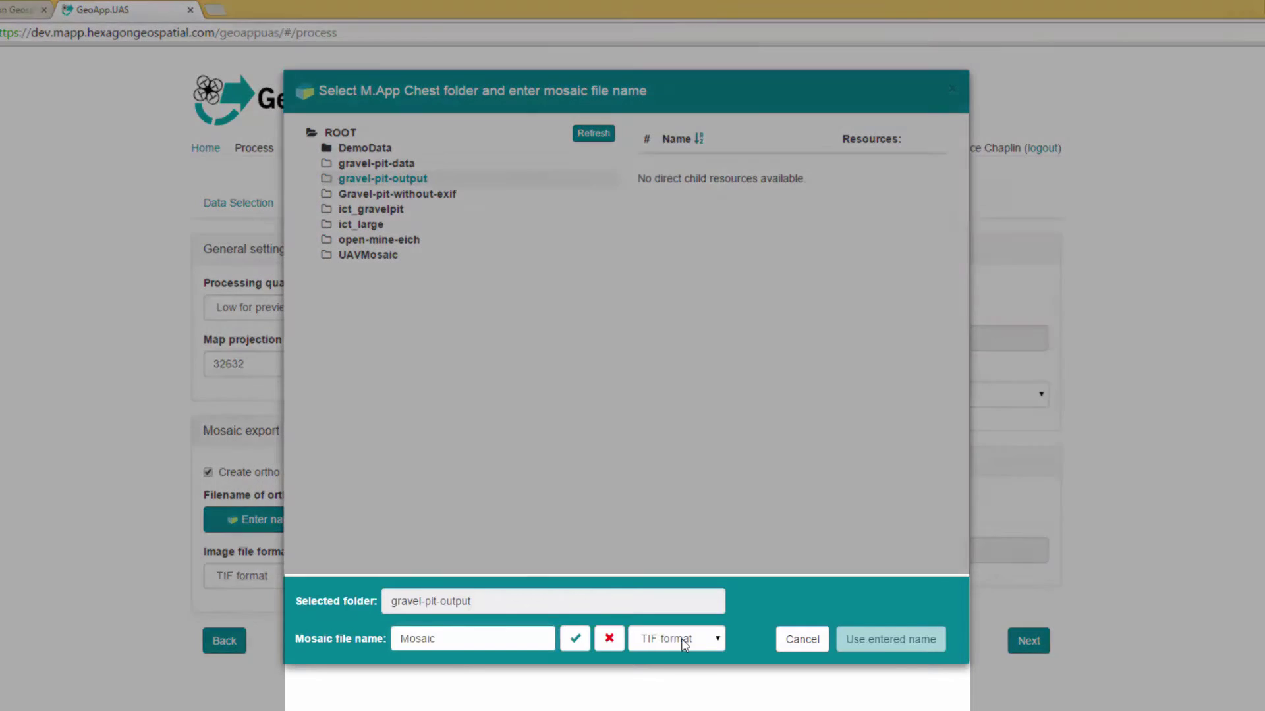
{"action": "left_click", "coordinate": [685, 640]}
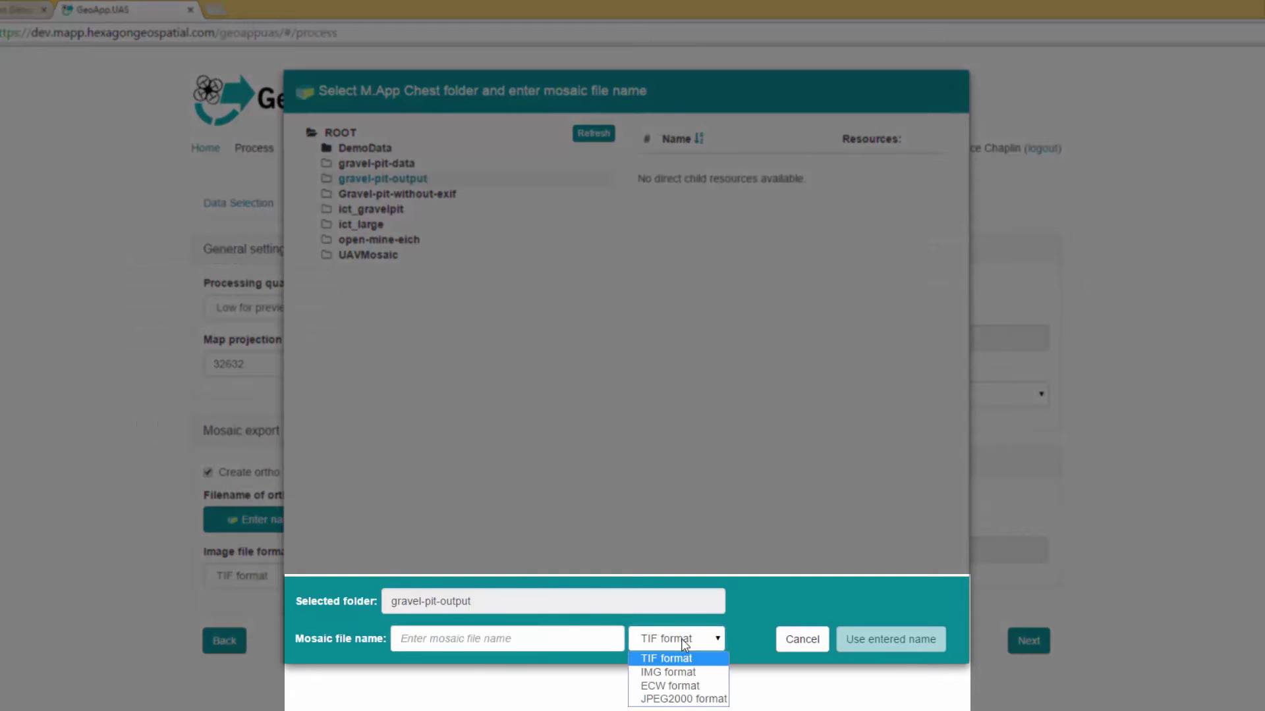
{"action": "left_click", "coordinate": [682, 687]}
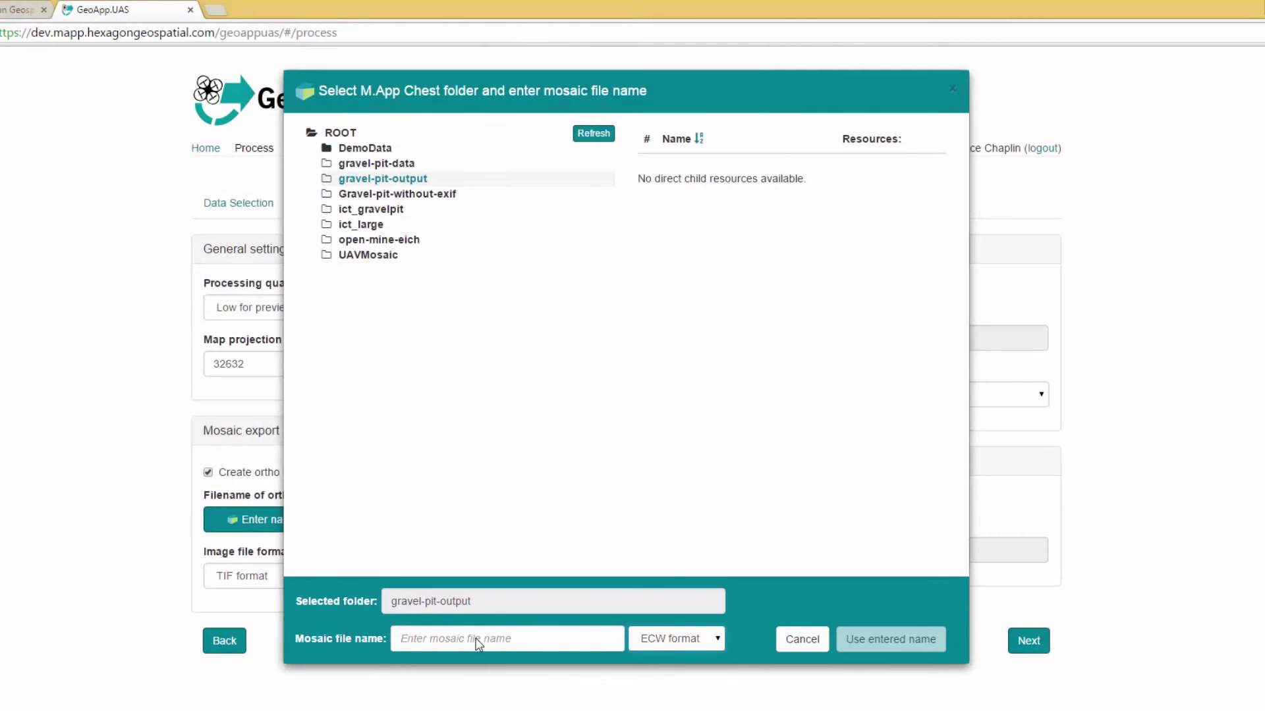
{"action": "left_click", "coordinate": [478, 644]}
{"action": "type", "text": "Mosaic"}
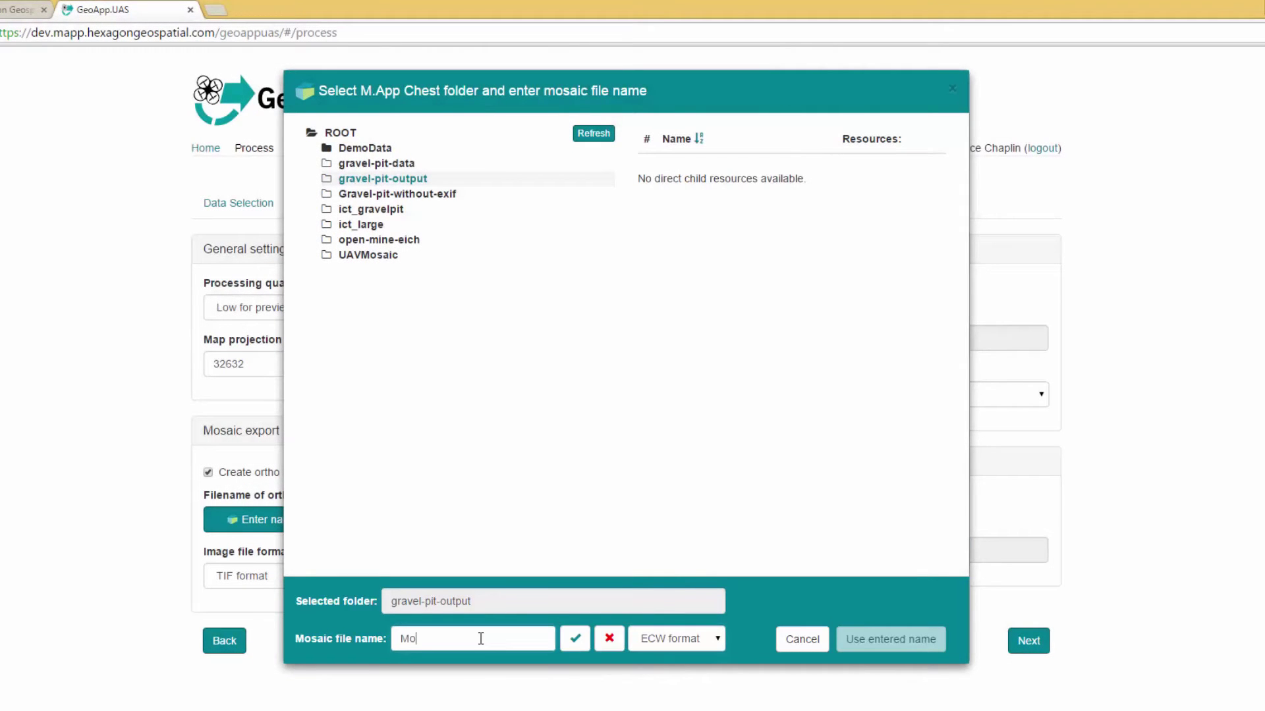
{"action": "left_click", "coordinate": [575, 638]}
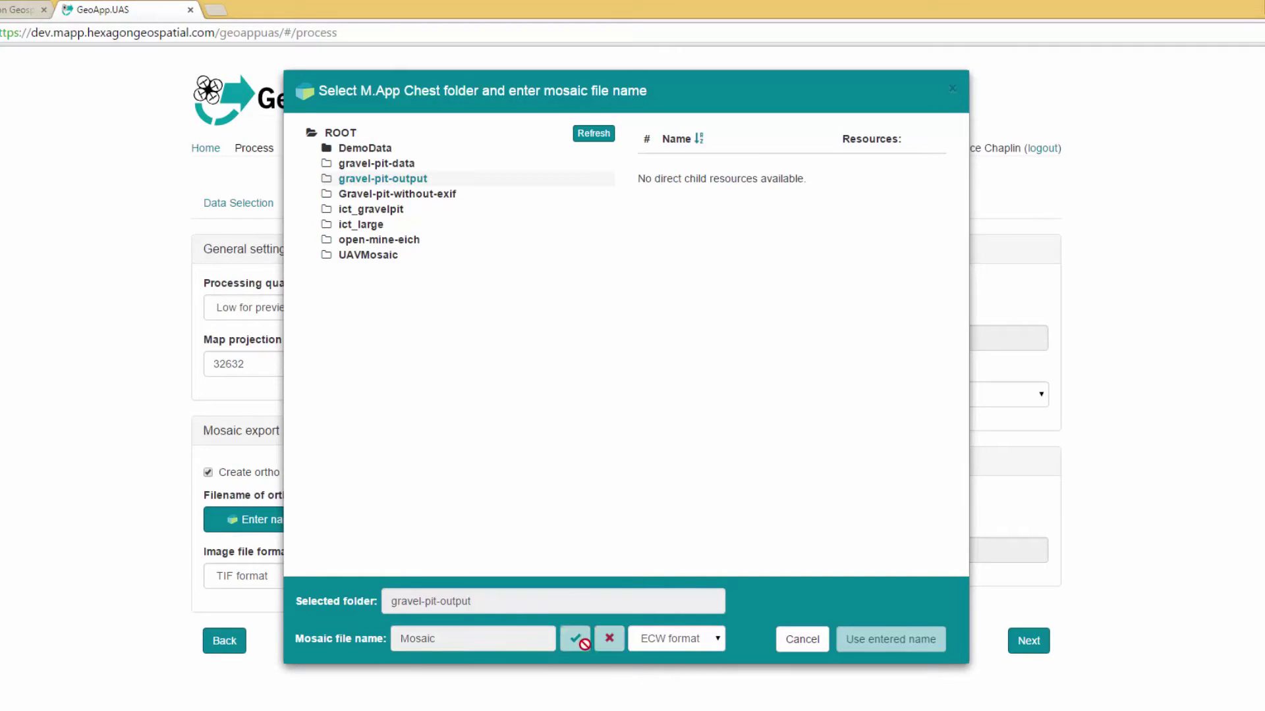
{"action": "left_click", "coordinate": [898, 645]}
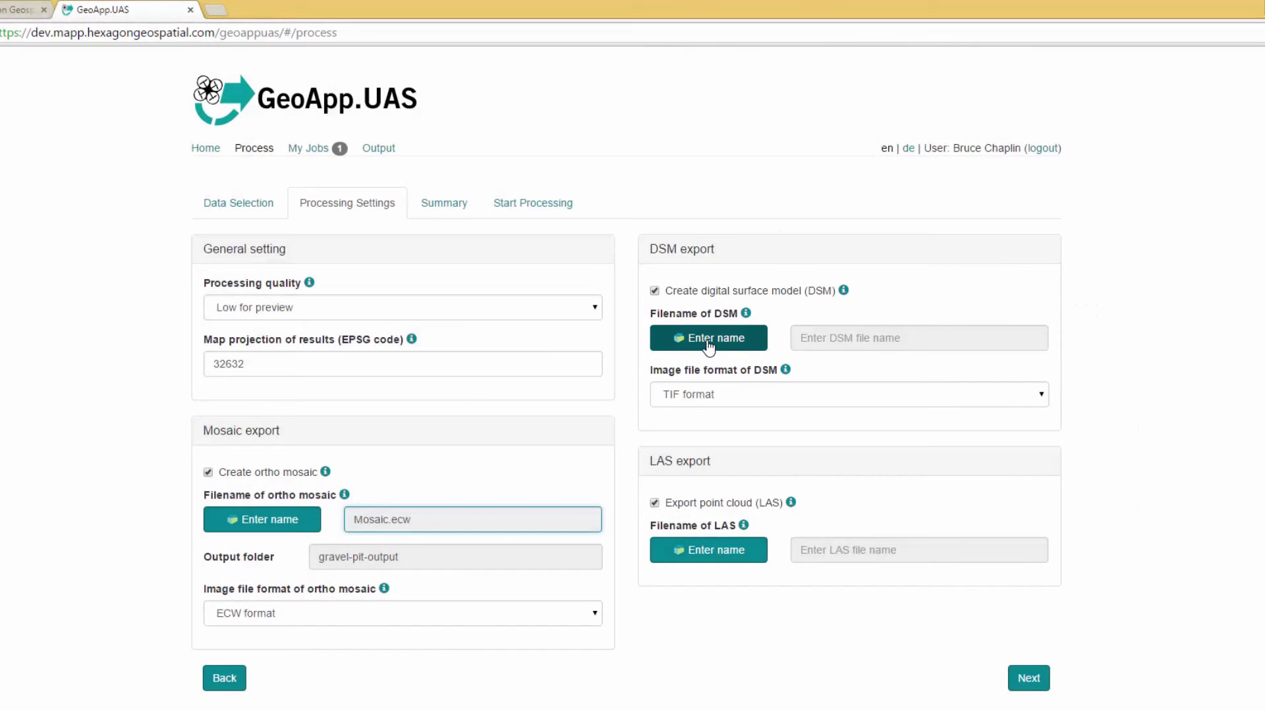
Export the digital surface model as DSM in IMG format to gravel-pit-output
{"action": "left_click", "coordinate": [708, 339]}
{"action": "left_click", "coordinate": [708, 339]}
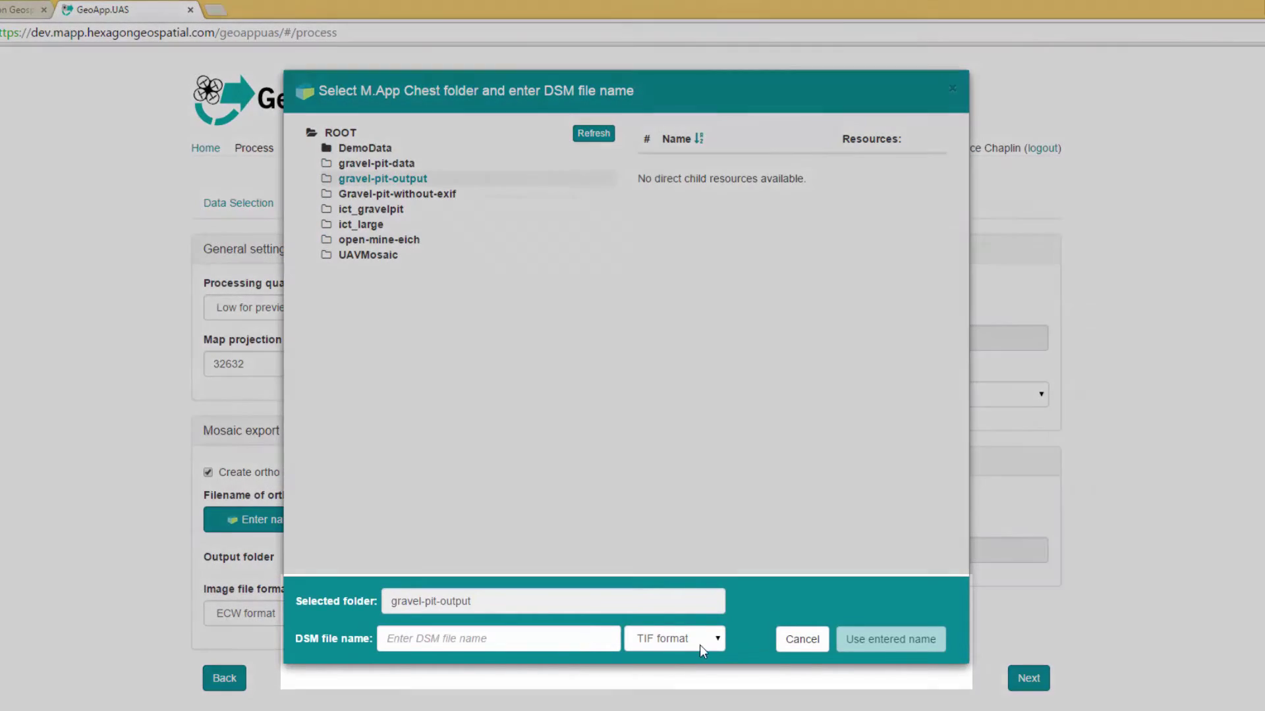
{"action": "left_click", "coordinate": [708, 640]}
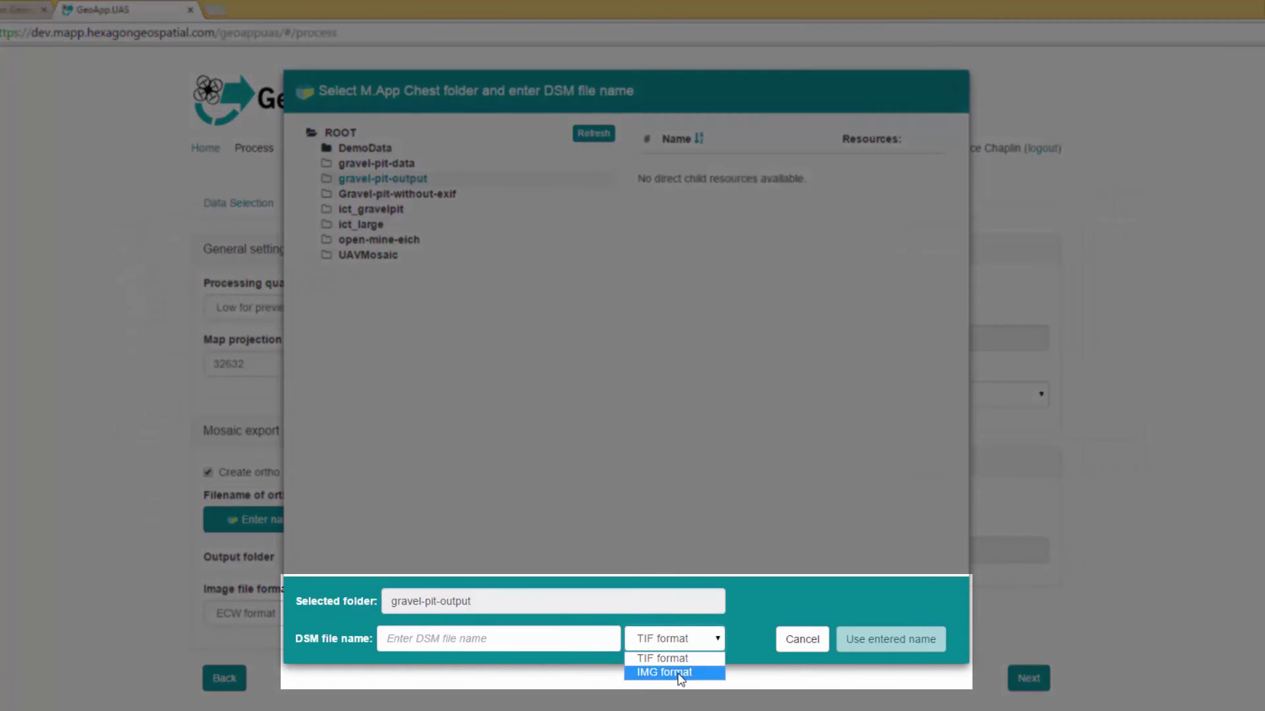
{"action": "left_click", "coordinate": [678, 673]}
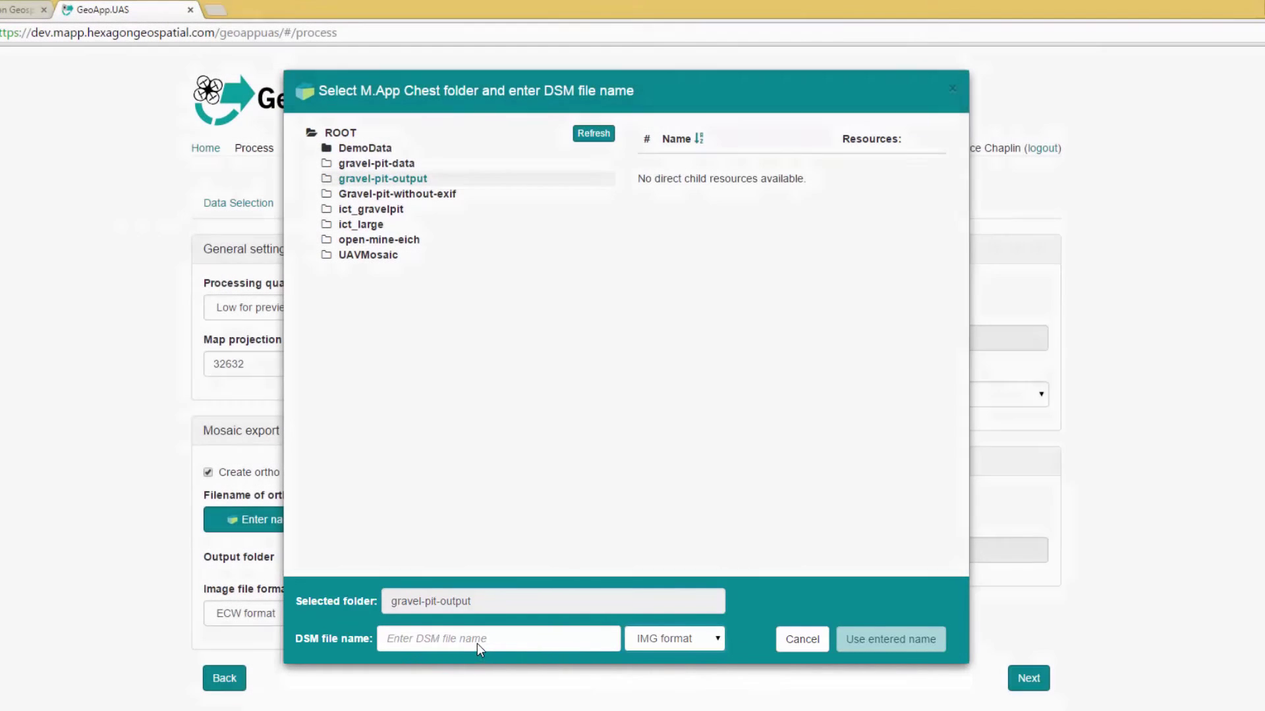
{"action": "left_click", "coordinate": [476, 643]}
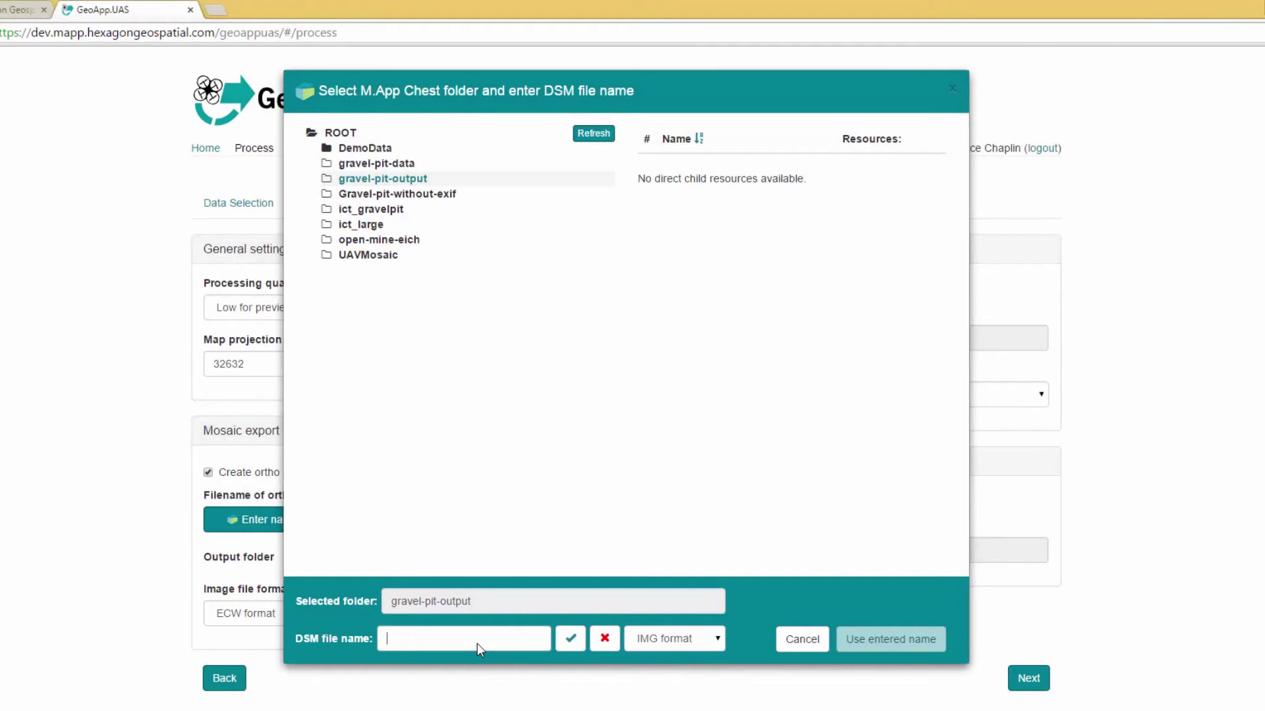
{"action": "type", "text": "DSM"}
{"action": "left_click", "coordinate": [570, 638]}
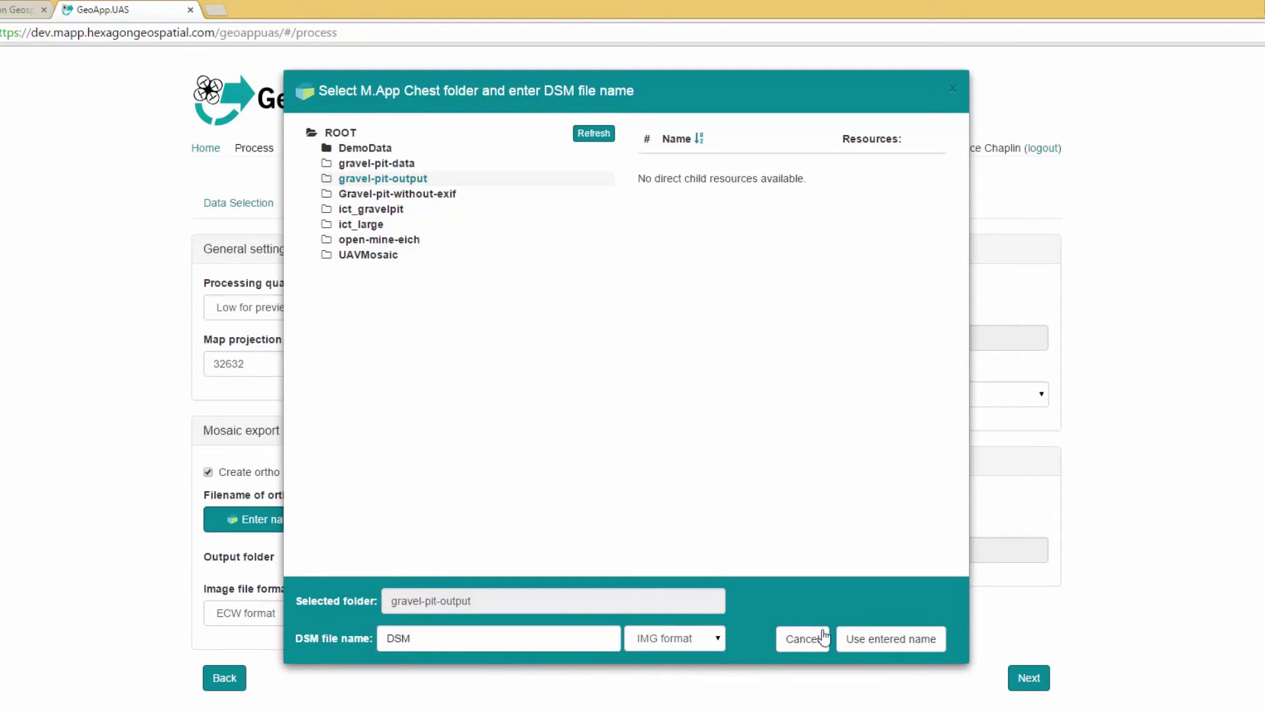
{"action": "left_click", "coordinate": [879, 638]}
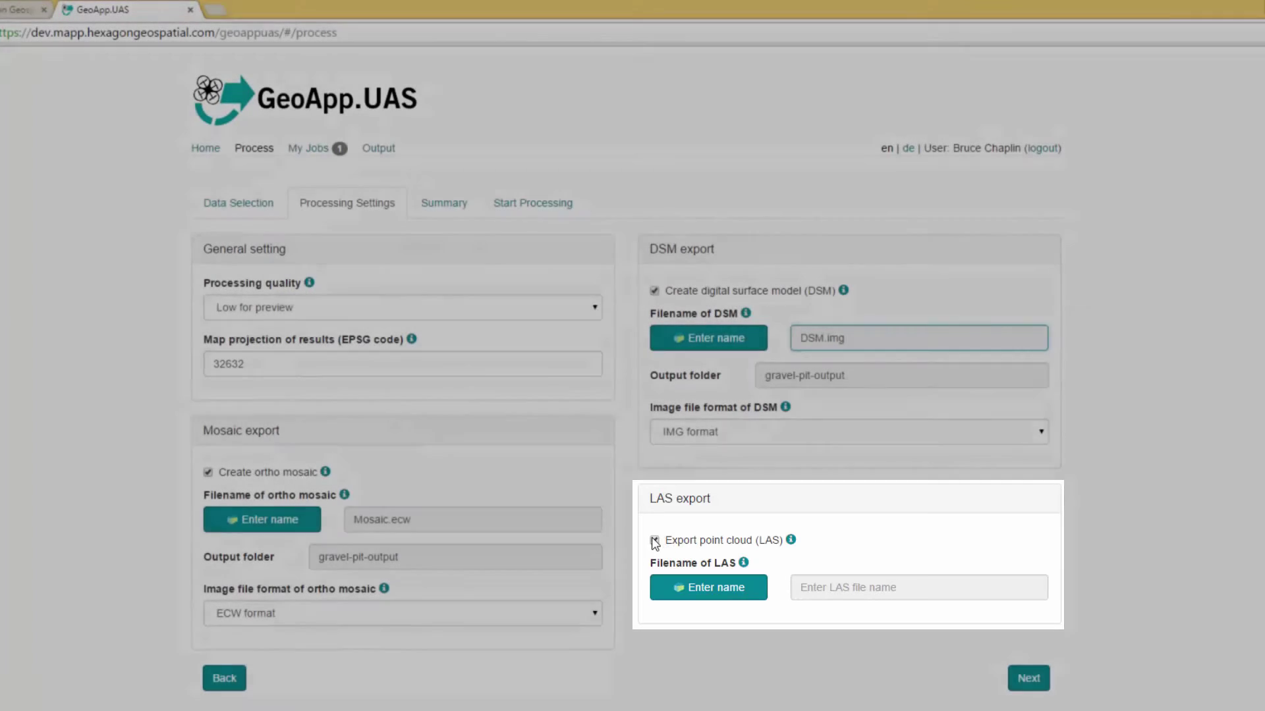
Disable Export point cloud (LAS), check the Summary, and advance to Start Processing
{"action": "left_click", "coordinate": [654, 540]}
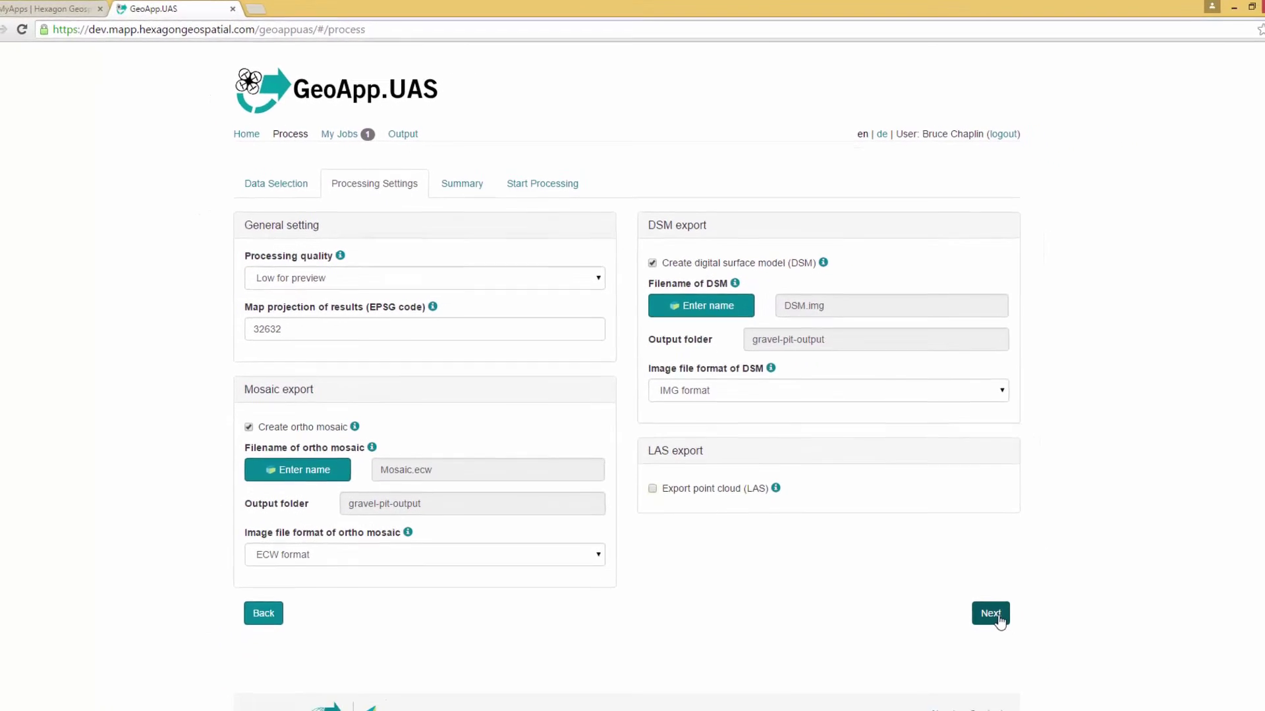
{"action": "left_click", "coordinate": [1026, 665]}
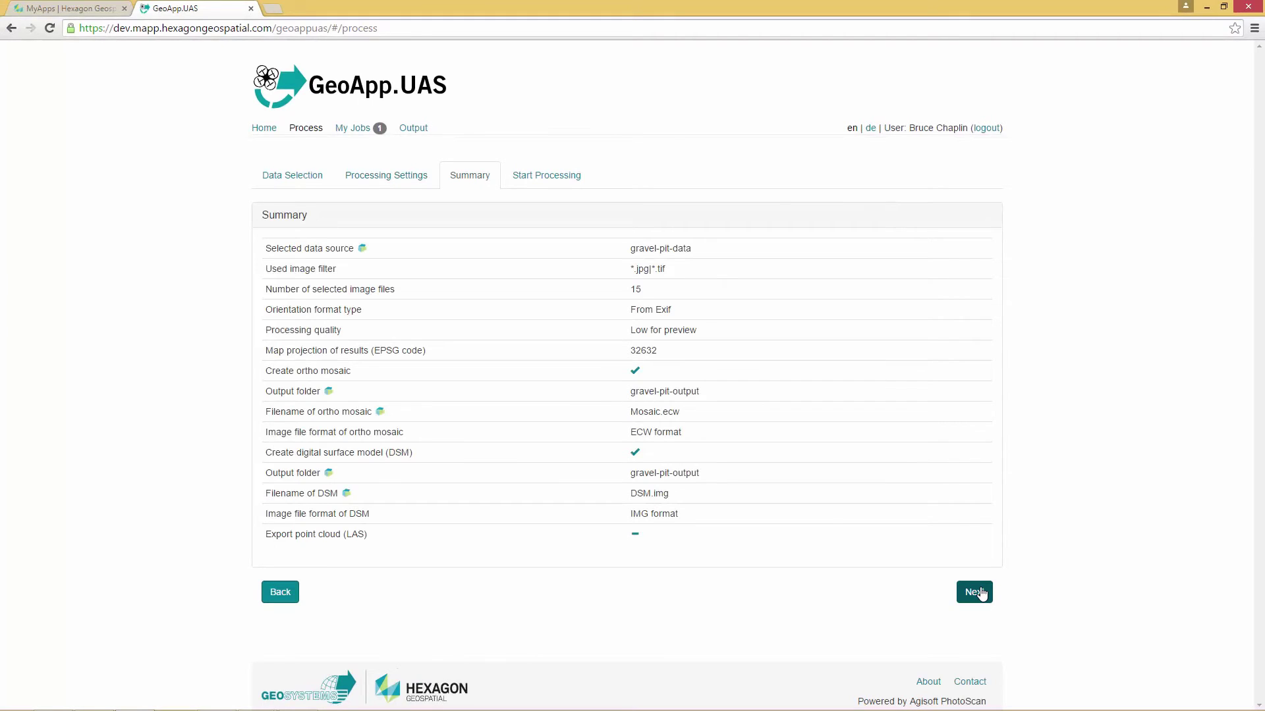
{"action": "left_click", "coordinate": [981, 594]}
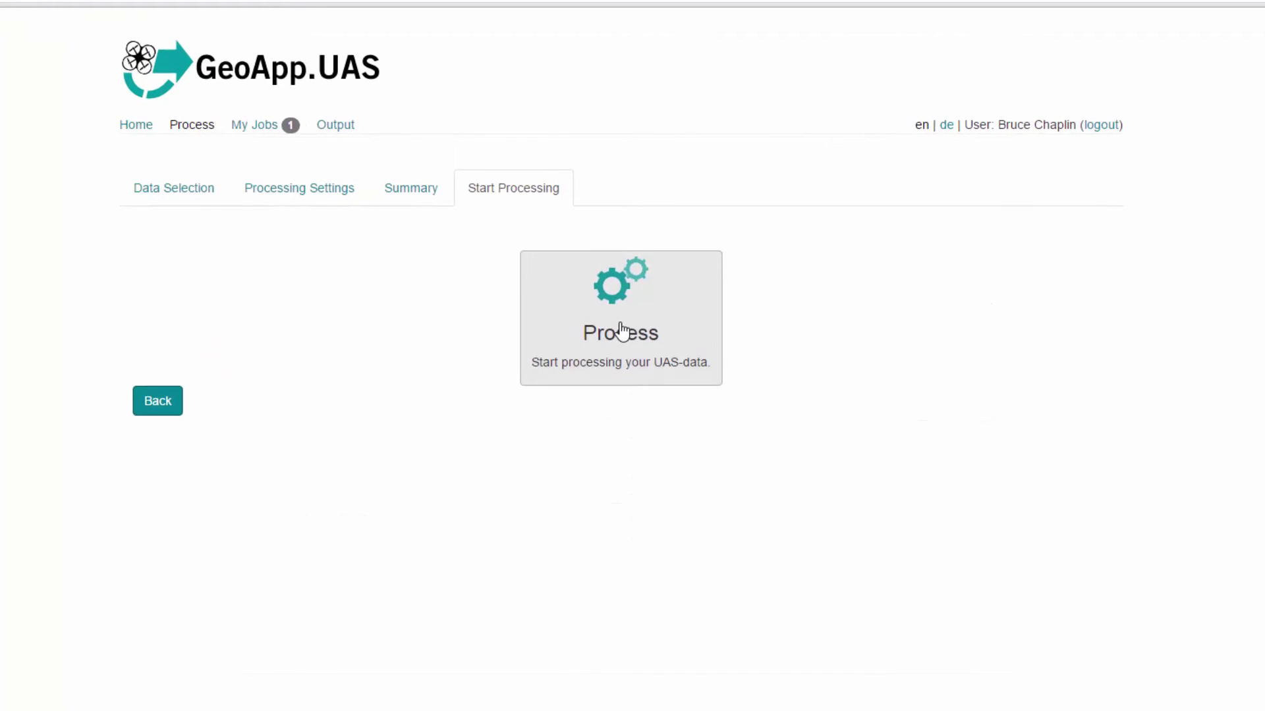
Run the processing job, then show the completed job's results on the map
{"action": "left_click", "coordinate": [621, 331]}
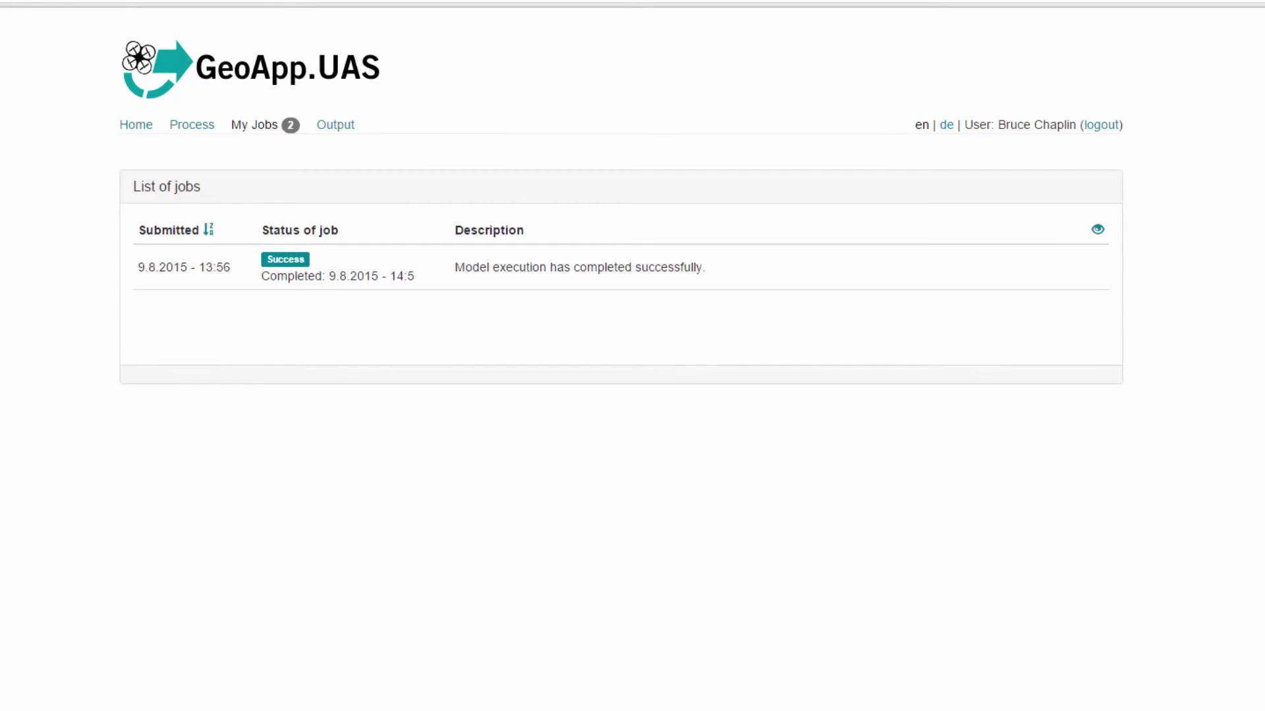
{"action": "mouse_move", "coordinate": [508, 274]}
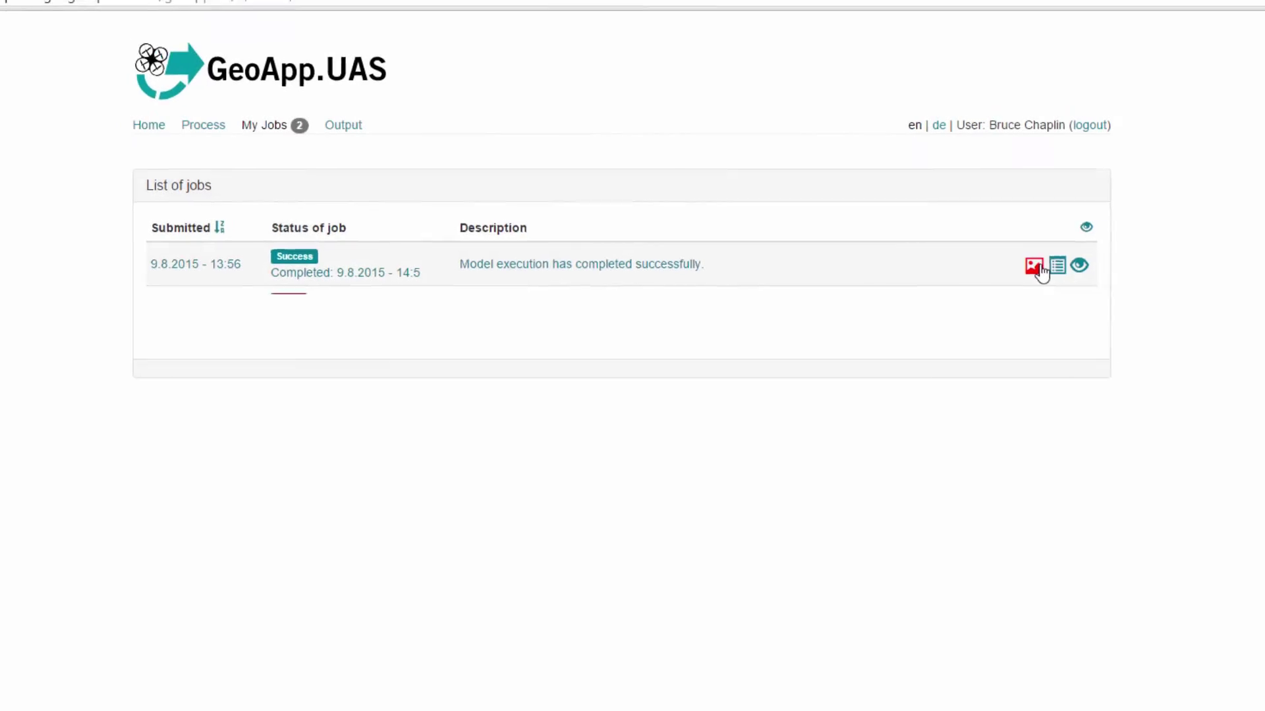
{"action": "left_click", "coordinate": [1038, 267]}
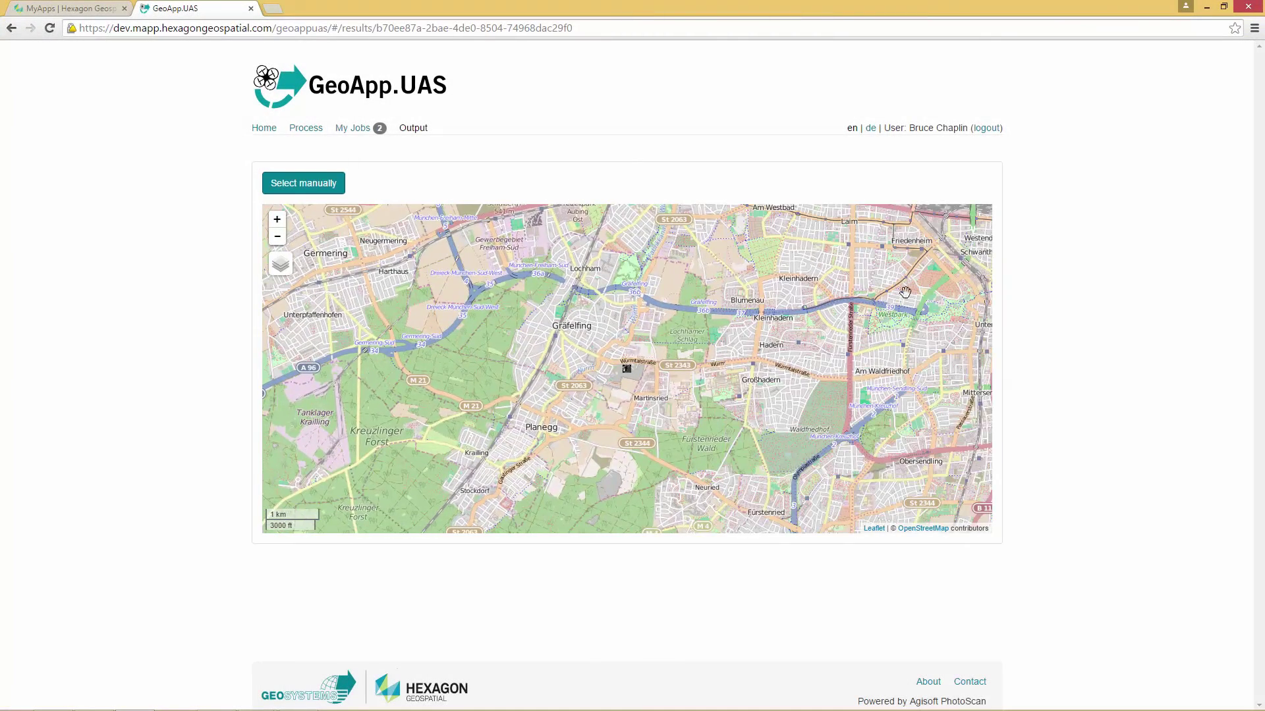
Switch the map layer from DSM to Mosaic and zoom in close on the gravel pit
{"action": "scroll", "coordinate": [654, 380], "scroll_direction": "up", "scroll_amount": 3}
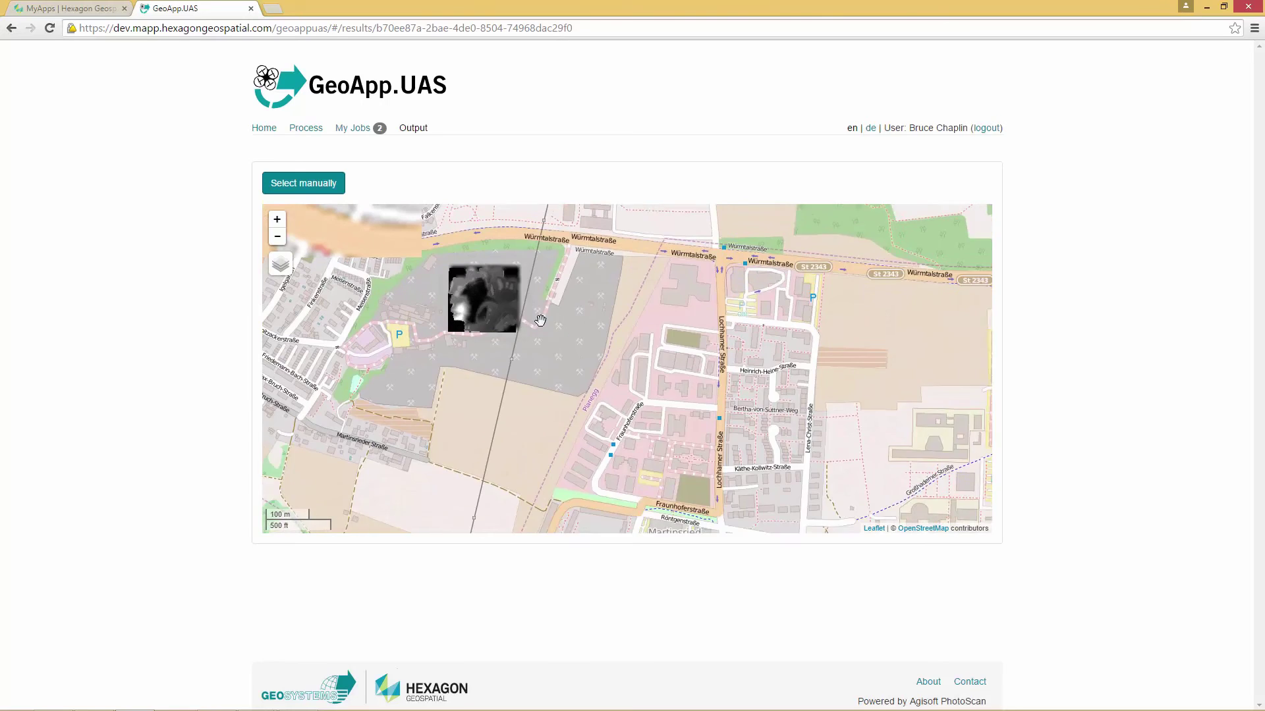
{"action": "scroll", "coordinate": [625, 389], "scroll_direction": "up", "scroll_amount": 1}
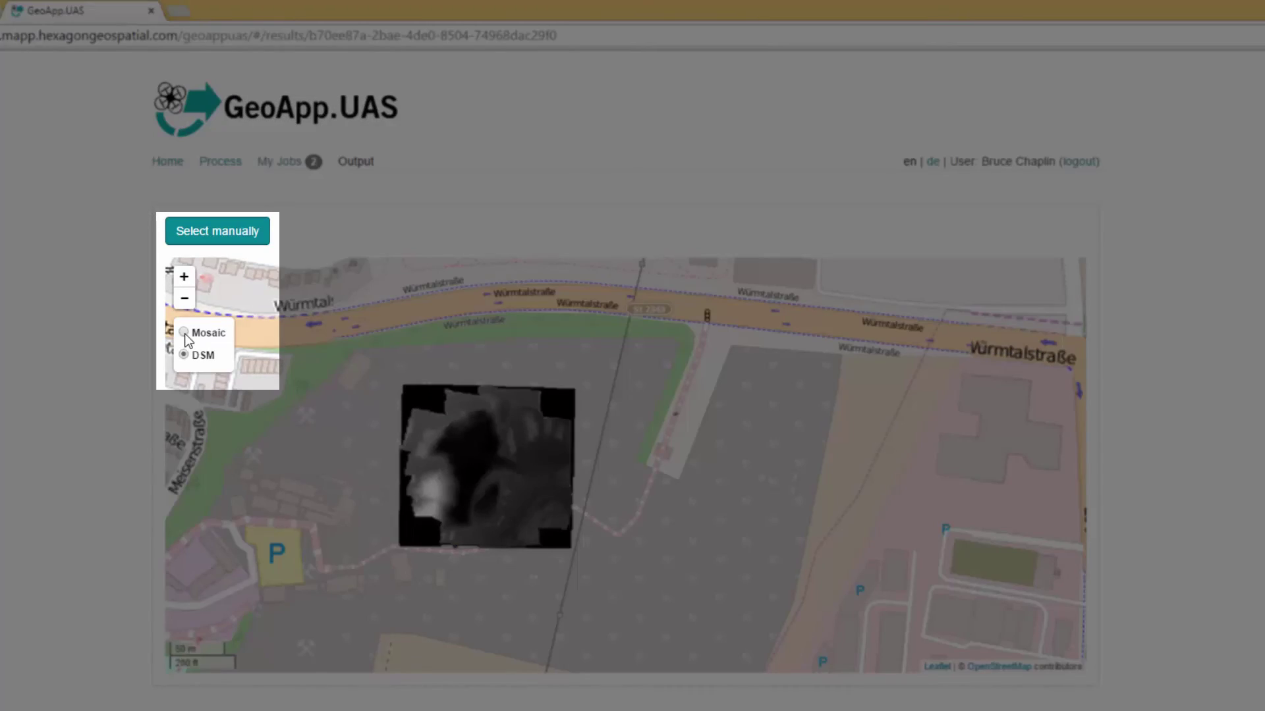
{"action": "left_click", "coordinate": [185, 333]}
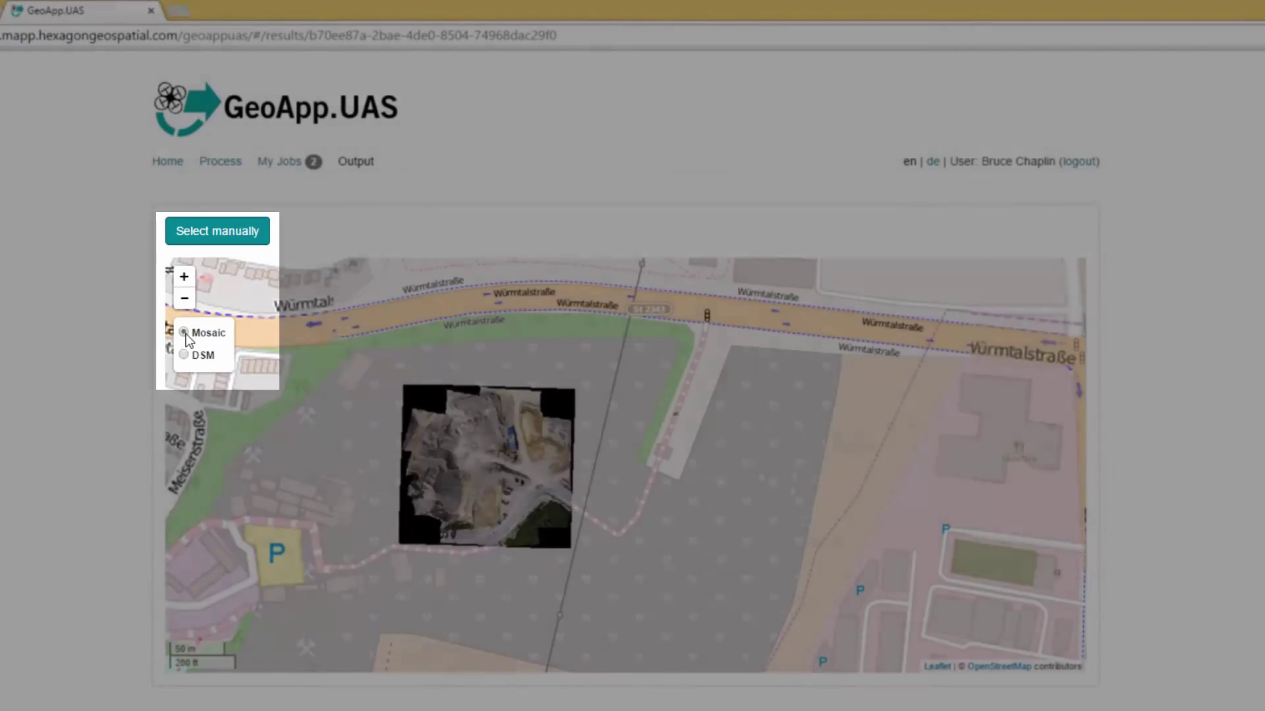
{"action": "scroll", "coordinate": [484, 475], "scroll_direction": "up", "scroll_amount": 1}
{"action": "left_click_drag", "start_coordinate": [556, 460], "coordinate": [659, 480]}
{"action": "scroll", "coordinate": [659, 480], "scroll_direction": "up", "scroll_amount": 1}
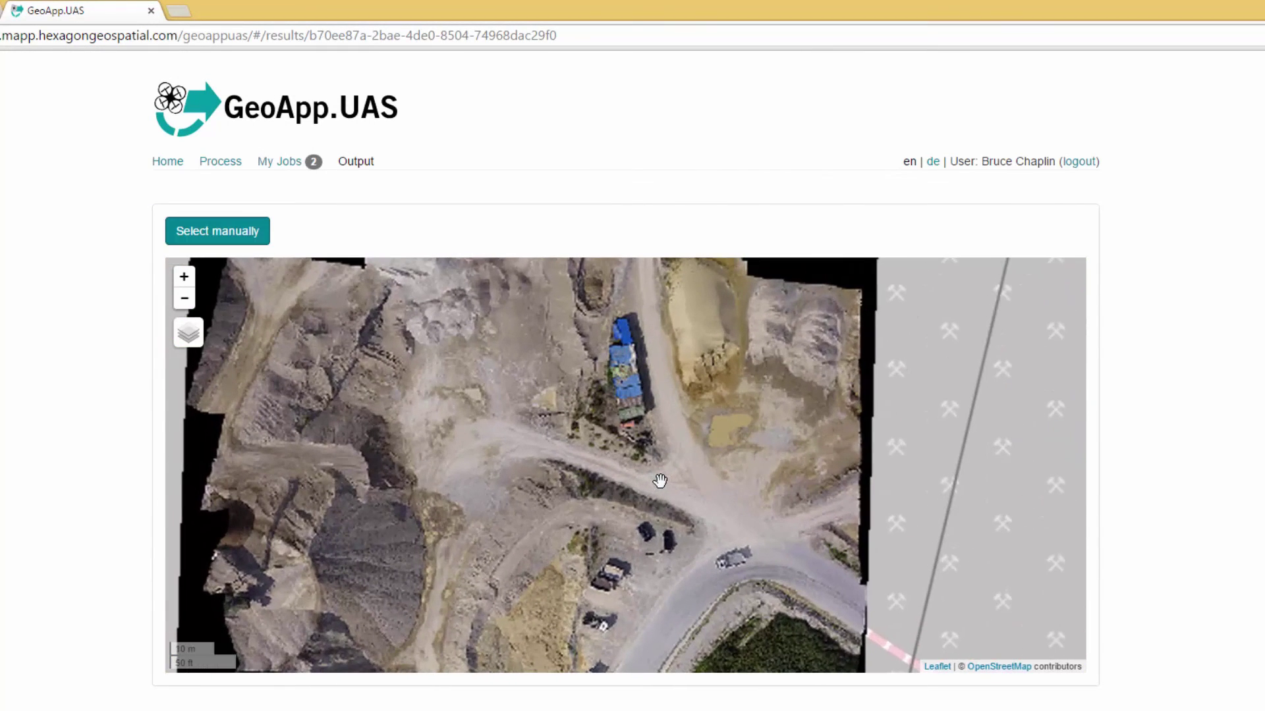